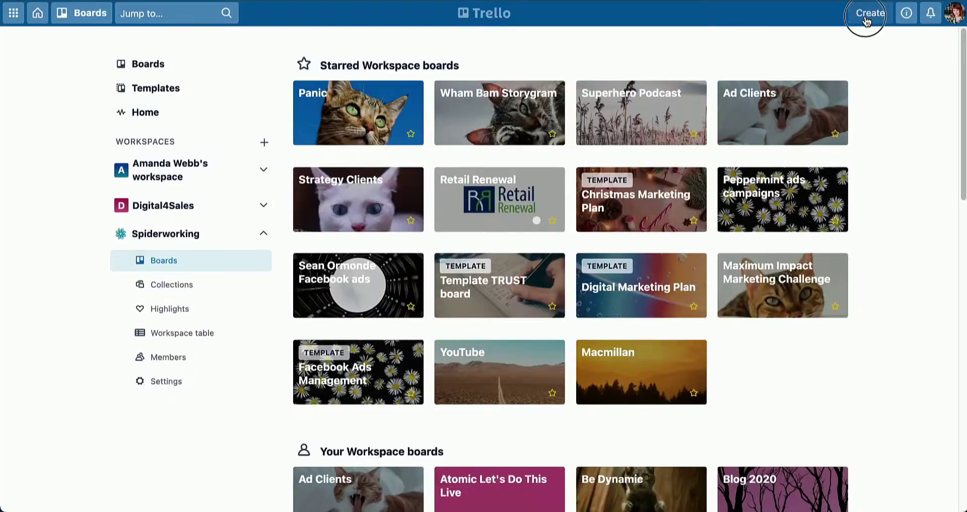
# - Create a new board titled 'Content Schedule' from the Create menu
pyautogui.click(870, 17)
pyautogui.click(850, 93)
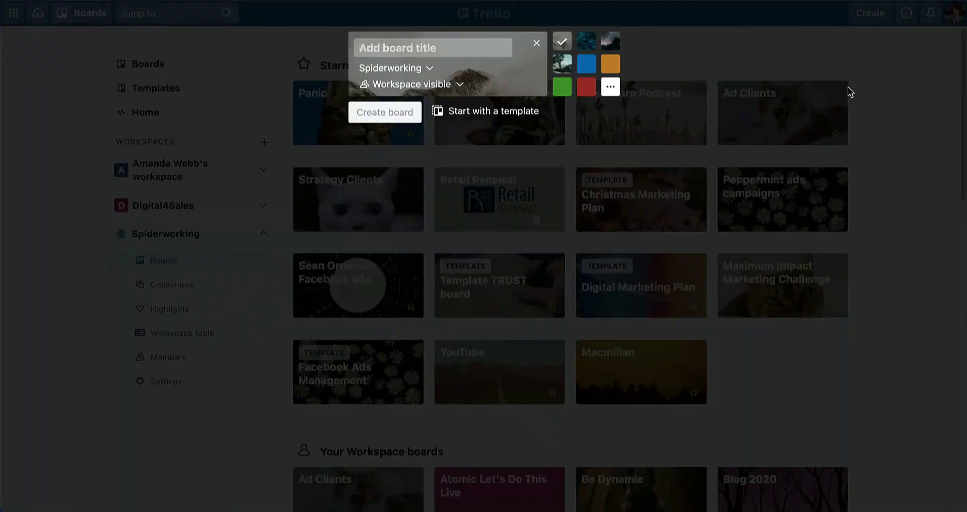
pyautogui.write('Content Schedule')
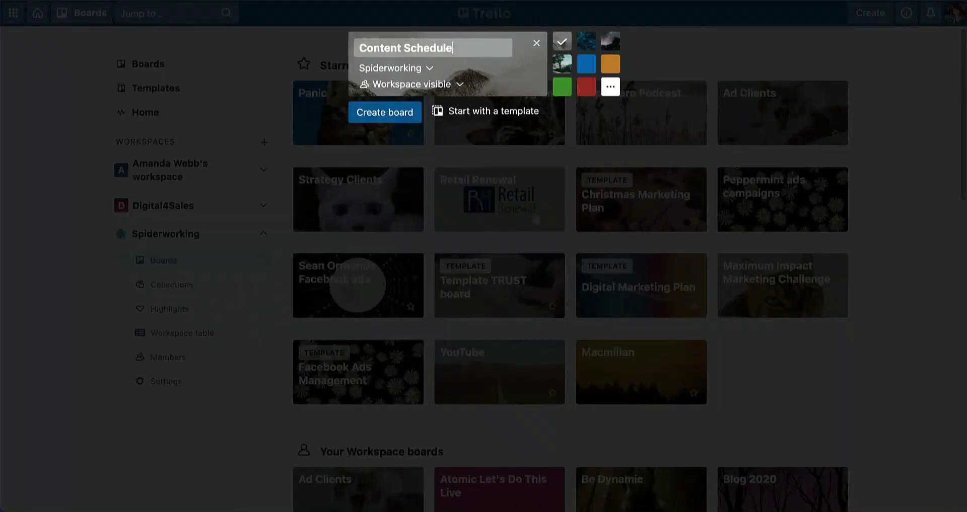
pyautogui.click(363, 113)
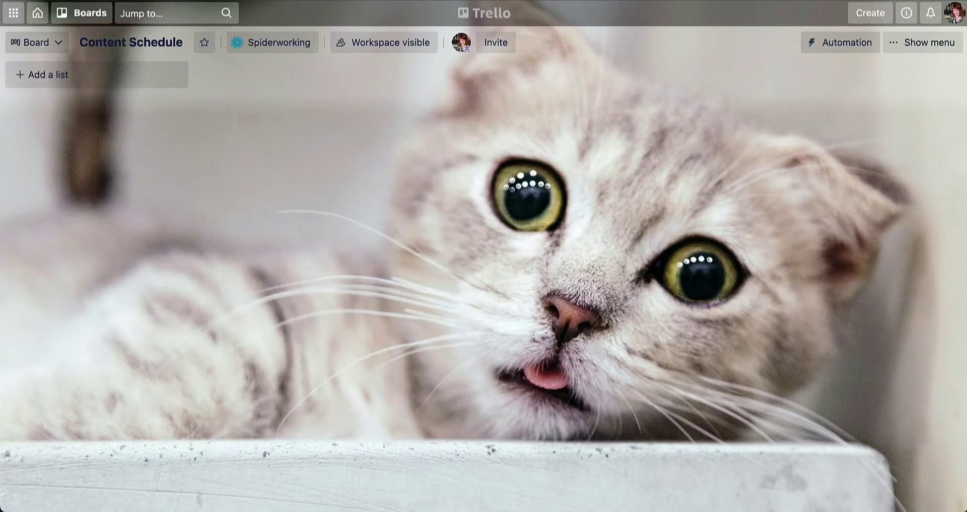
# - Add the board's first list, named 'Content Ideas'
pyautogui.click(59, 77)
pyautogui.write('Content Ideas')
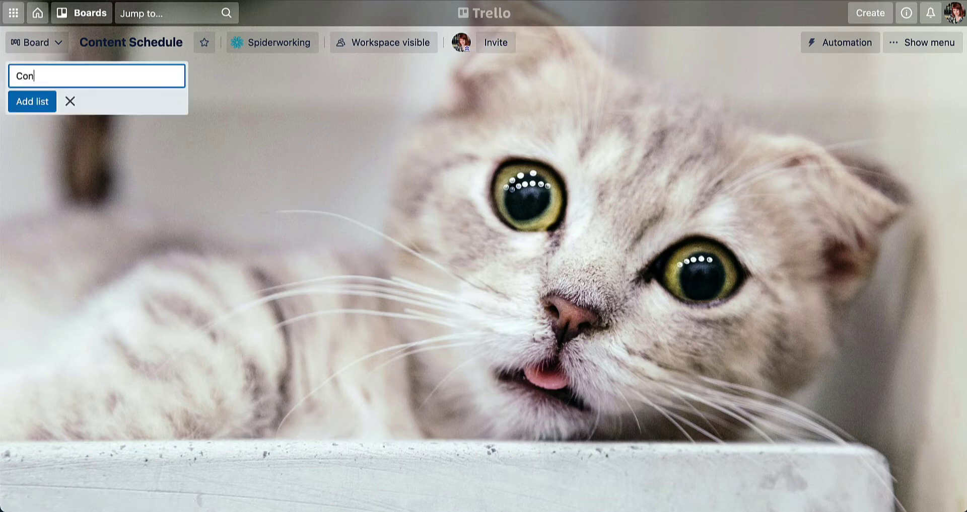
pyautogui.click(43, 104)
pyautogui.press('Escape')
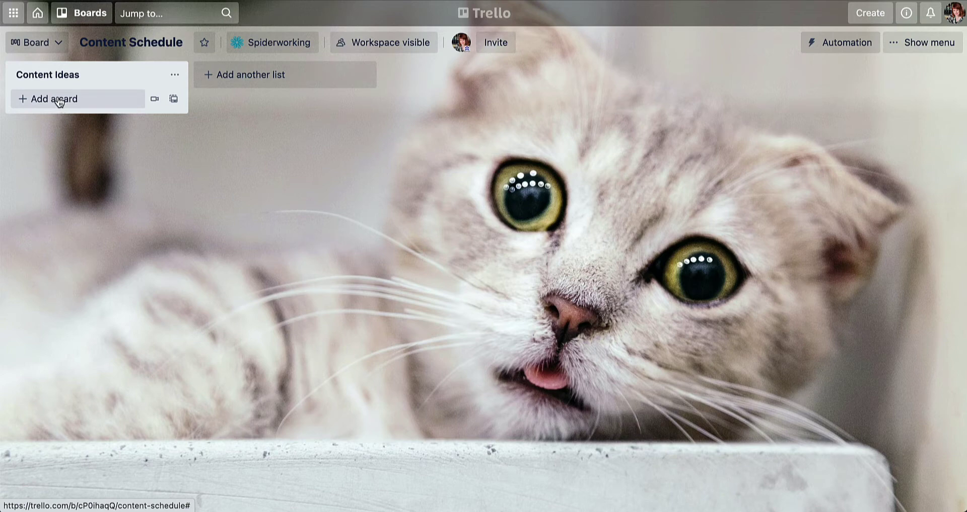
# - Add cards 'shower idea 1', 'middle of the night idea' and 'when I was gardening idea' to Content Ideas
pyautogui.click(59, 99)
pyautogui.write('shower idea 1')
pyautogui.press('Return')
pyautogui.write('middle of the night idea')
pyautogui.press('Return')
pyautogui.write('when I was gardening idea')
pyautogui.press('Return')
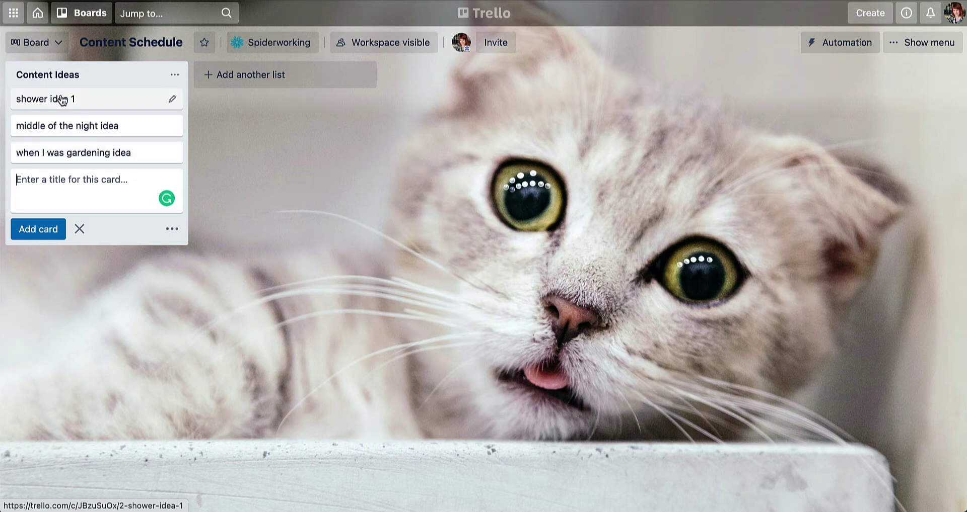
# - Add a 'Content Schedule' list and move shower idea 1 into it
pyautogui.click(237, 74)
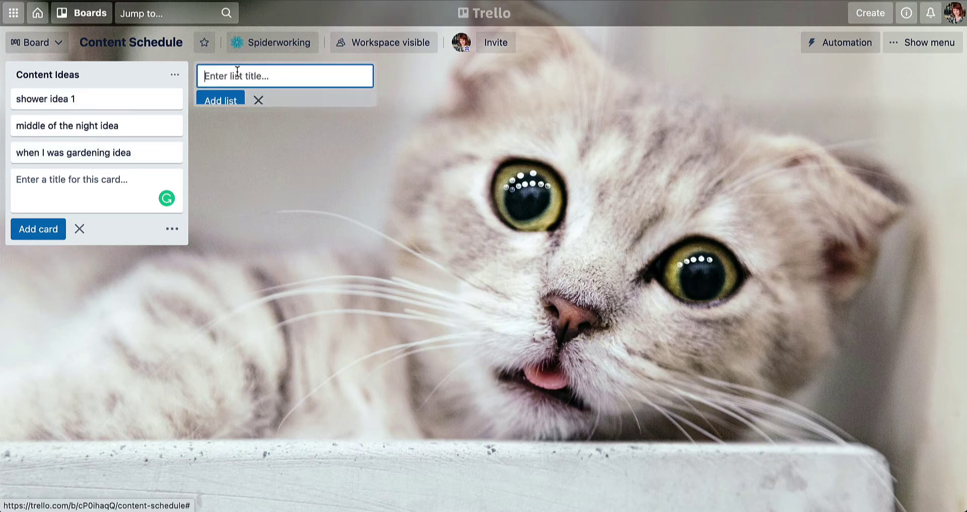
pyautogui.write('Content Sche')
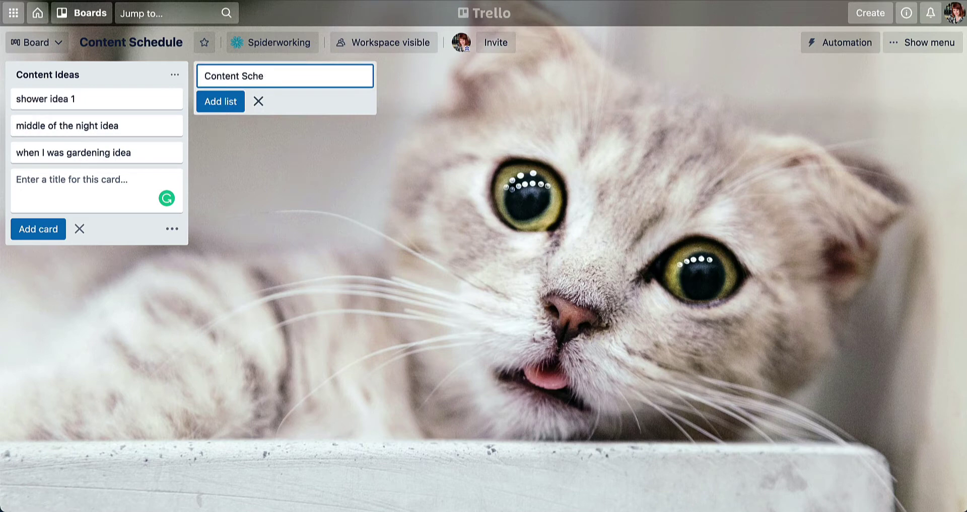
pyautogui.write('dule')
pyautogui.press('Return')
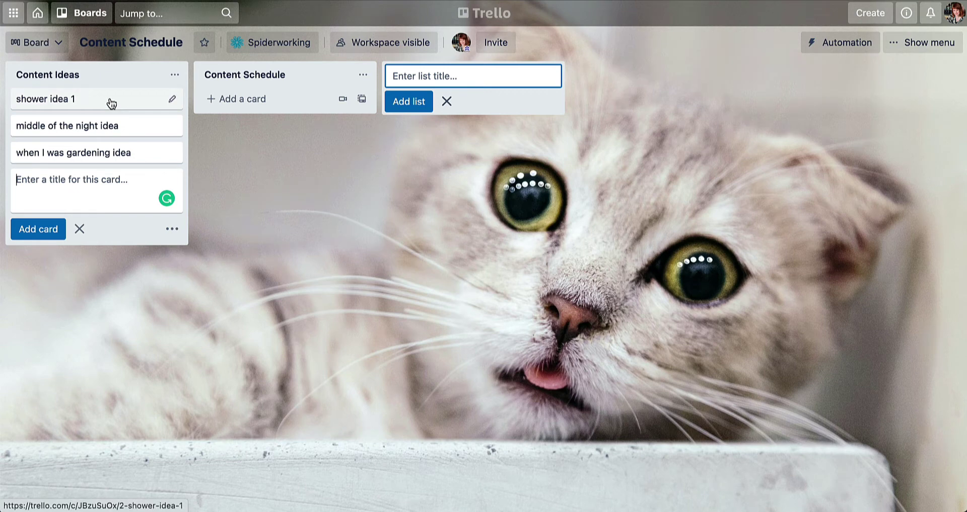
pyautogui.moveTo(112, 104); pyautogui.dragTo(291, 105)
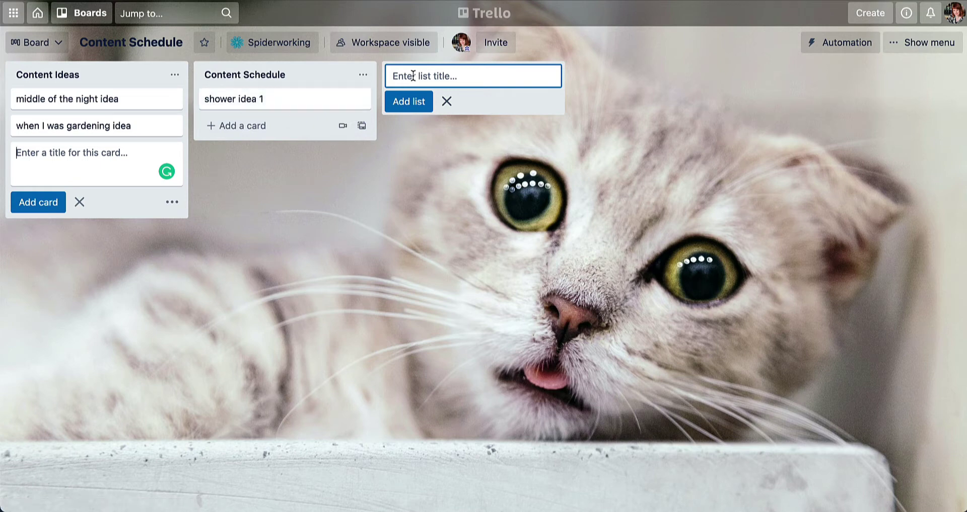
# - Add a 'Published' list and move shower idea 1 into it
pyautogui.write('Published')
pyautogui.press('Return')
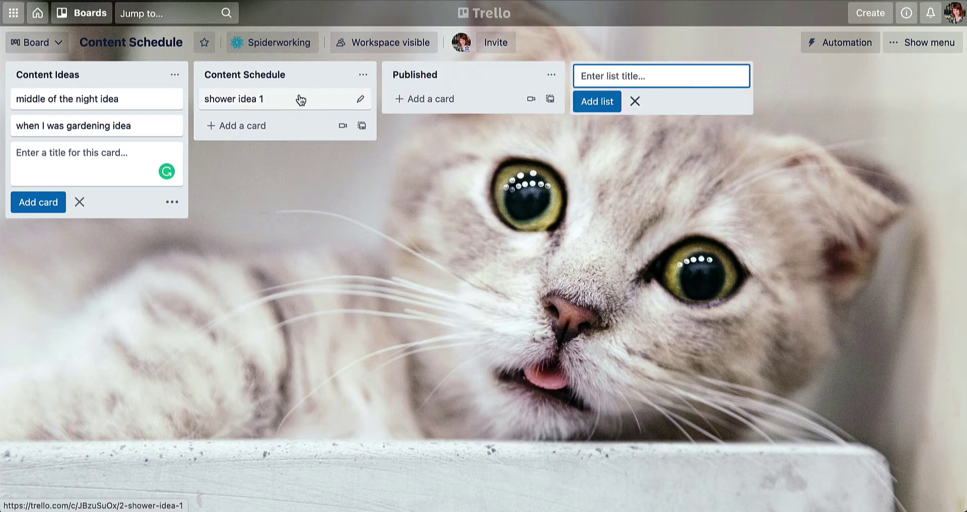
pyautogui.moveTo(297, 100); pyautogui.dragTo(503, 103)
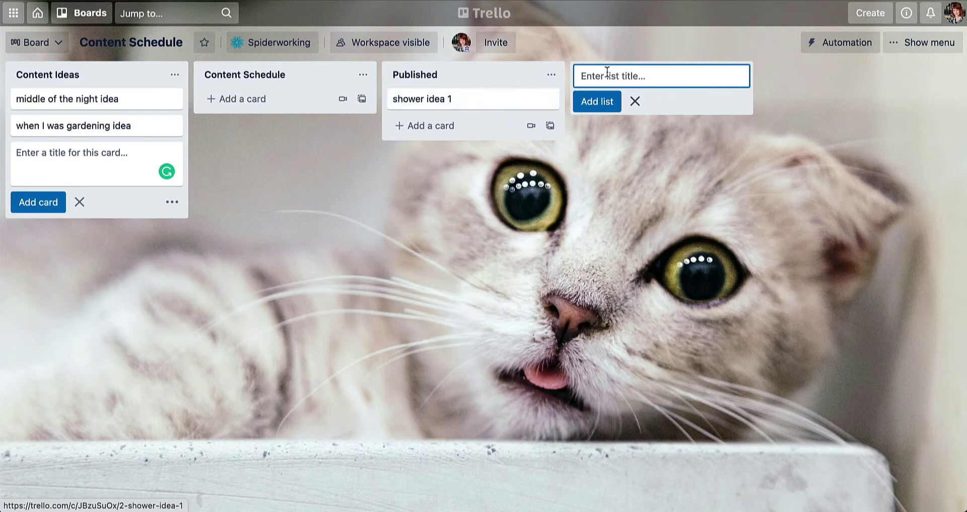
# - Create a 'Promotion' list holding shower idea 1, and move middle of the night idea into Content Schedule
pyautogui.write('Promotion')
pyautogui.press('Return')
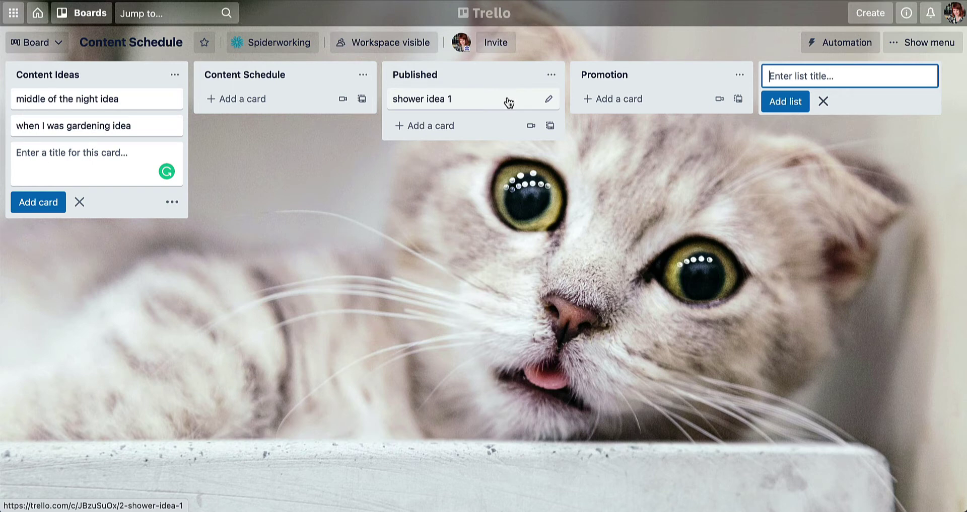
pyautogui.moveTo(507, 103); pyautogui.dragTo(668, 106)
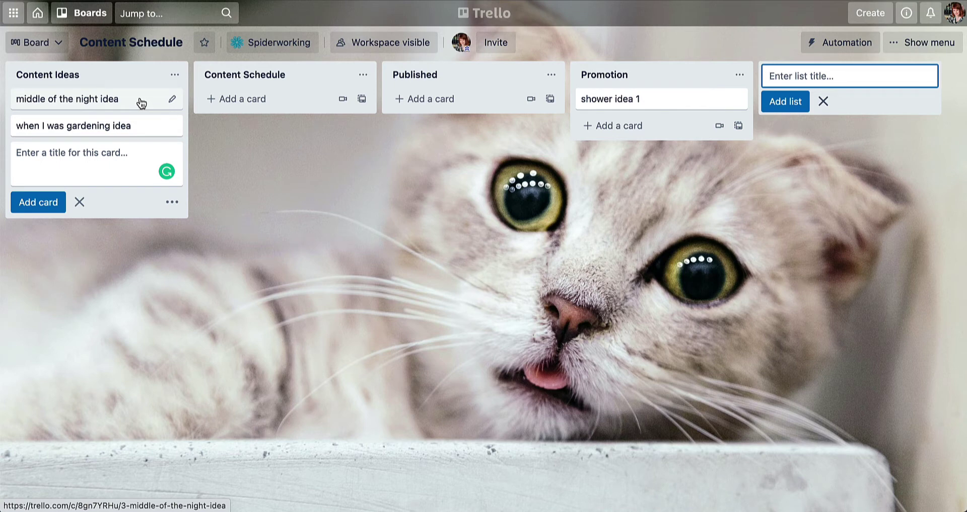
pyautogui.moveTo(142, 103); pyautogui.dragTo(321, 110)
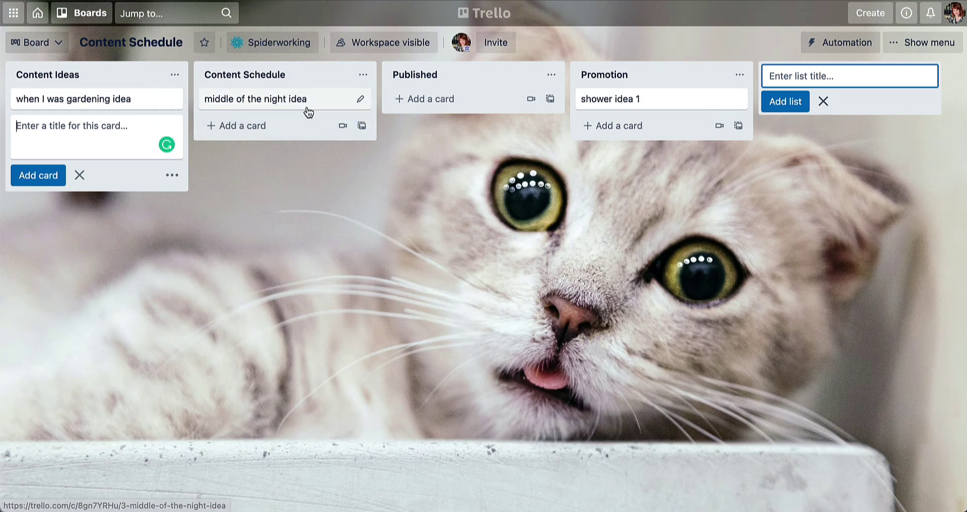
# - Rename the middle of the night idea card to '10 ways to think of ideas'
pyautogui.click(301, 98)
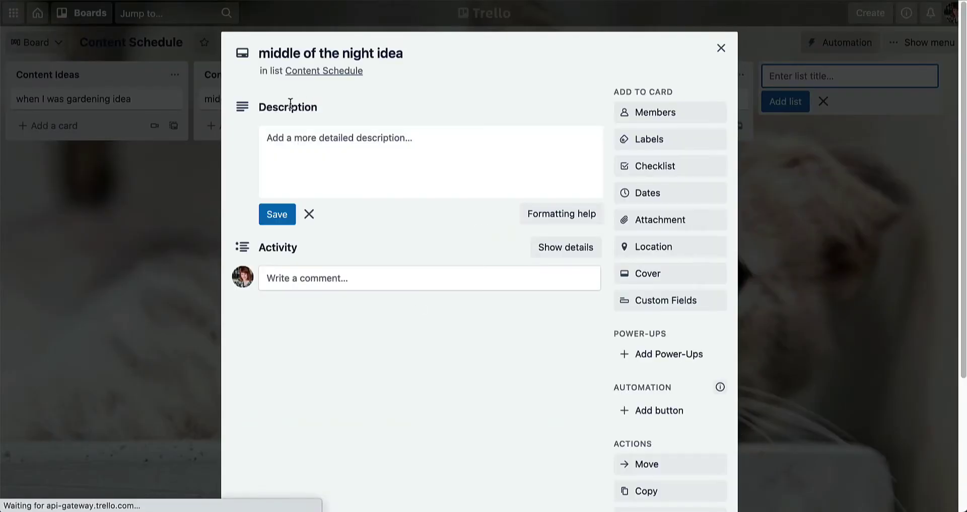
pyautogui.click(339, 55)
pyautogui.hotkey('ctrl', 'a')
pyautogui.write('10 ways to think of ideas')
pyautogui.click(432, 135)
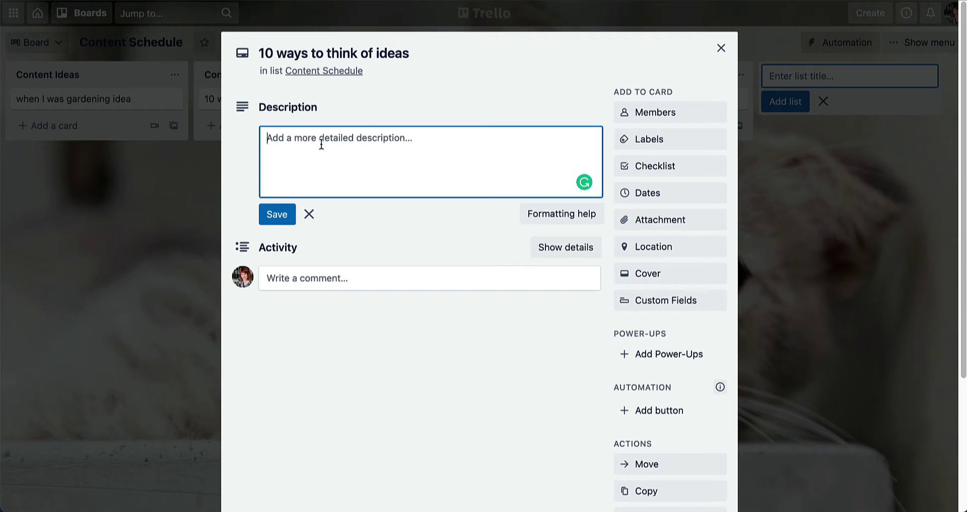
# - Give the card the description 'all the ideas' and attach a checklist
pyautogui.write('all the ideas')
pyautogui.click(424, 273)
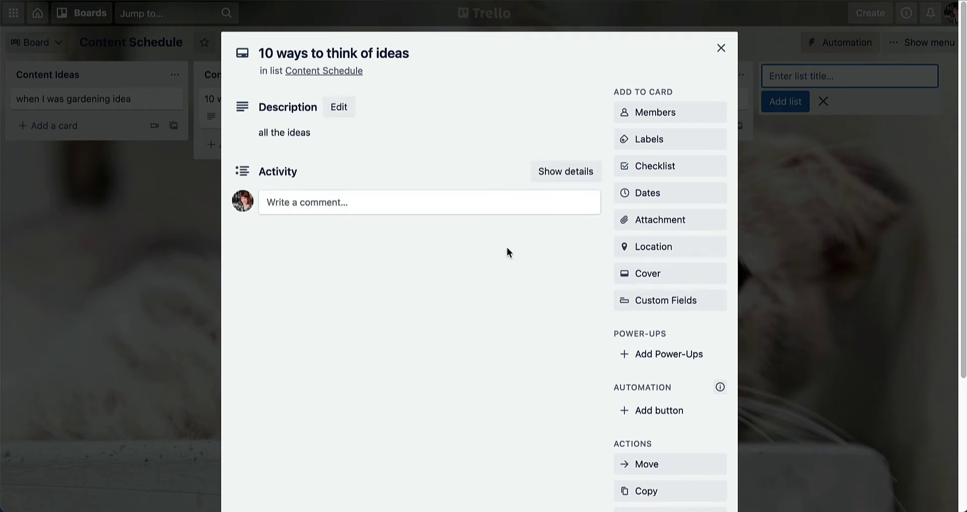
pyautogui.click(669, 174)
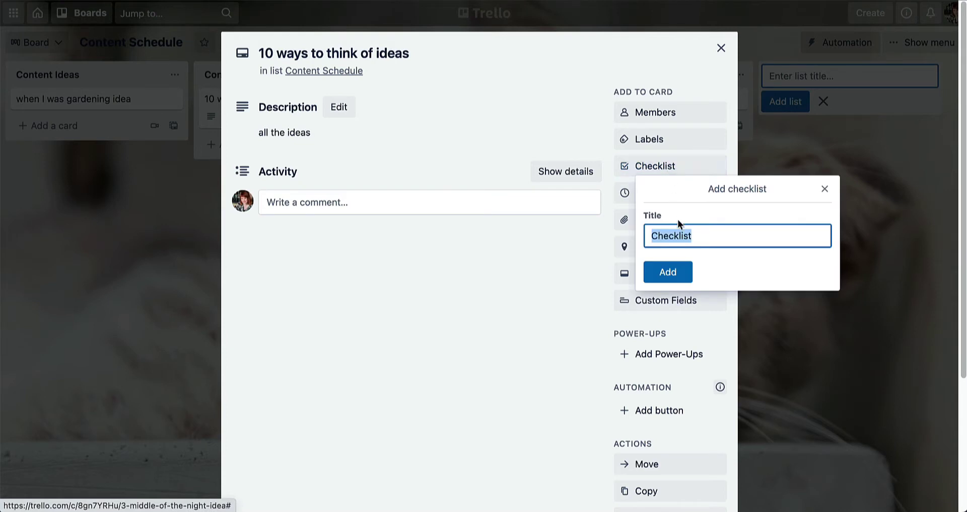
pyautogui.click(668, 273)
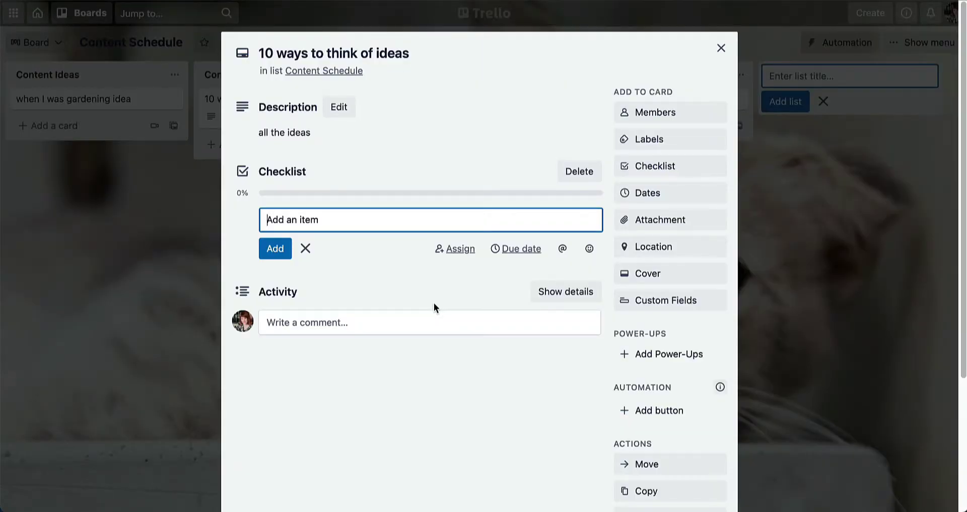
# - Add checklist items keyword research, competitor research, write script, shoot, shoot b roll and edit
pyautogui.write('keyword research')
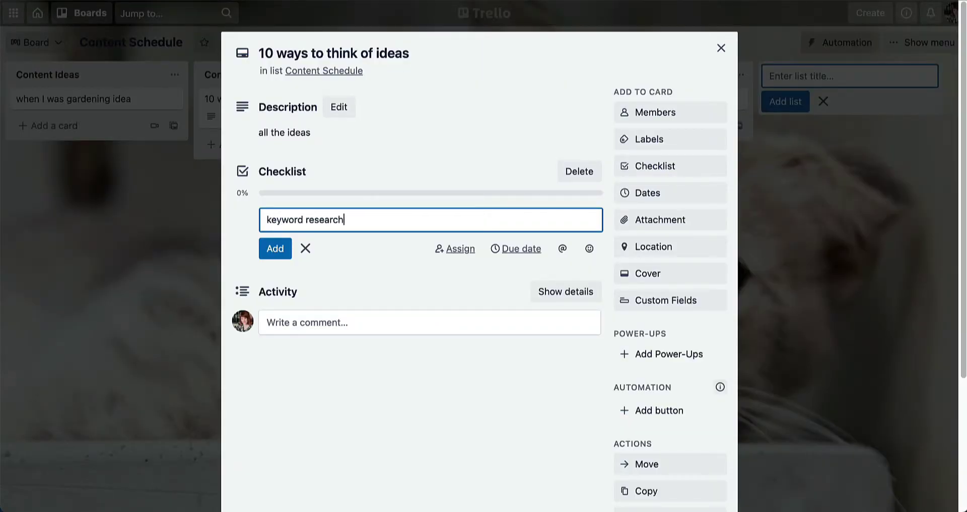
pyautogui.press('Return')
pyautogui.write('competitor research')
pyautogui.press('Return')
pyautogui.write('write script')
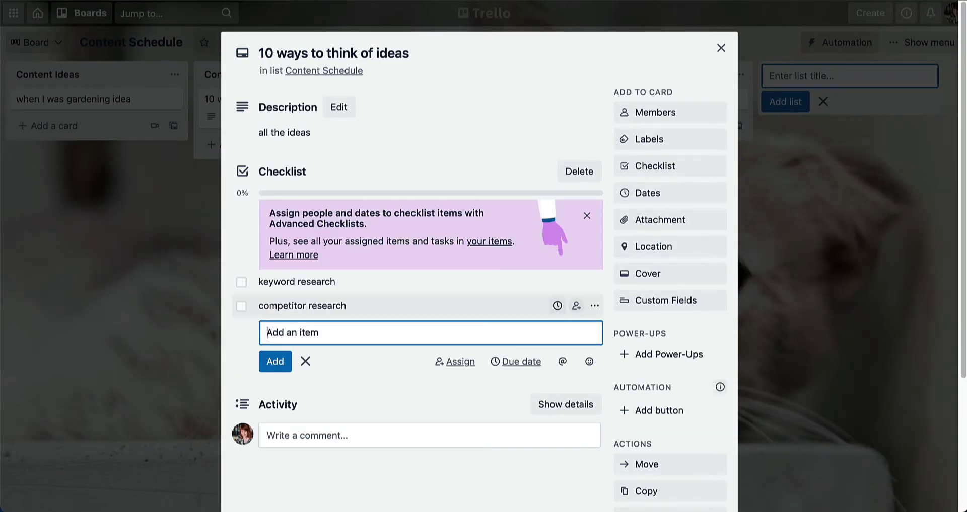
pyautogui.press('Return')
pyautogui.write('shoot')
pyautogui.press('Return')
pyautogui.write('shoot b rol')
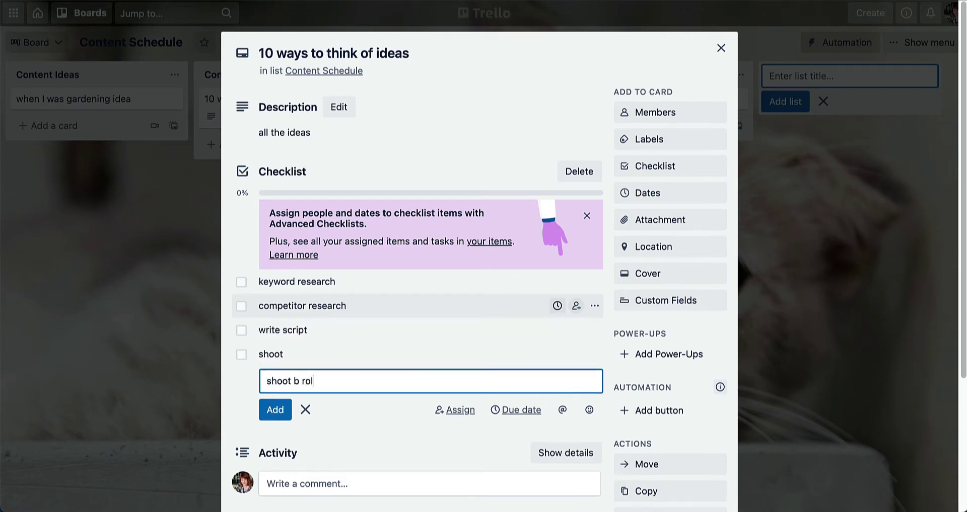
pyautogui.write('l')
pyautogui.press('Return')
pyautogui.write('edit')
pyautogui.press('Return')
# - Add checklist items music, thumbnail, description, tags and publish
pyautogui.write('music')
pyautogui.press('Return')
pyautogui.write('thumbnail')
pyautogui.press('Return')
pyautogui.write('description')
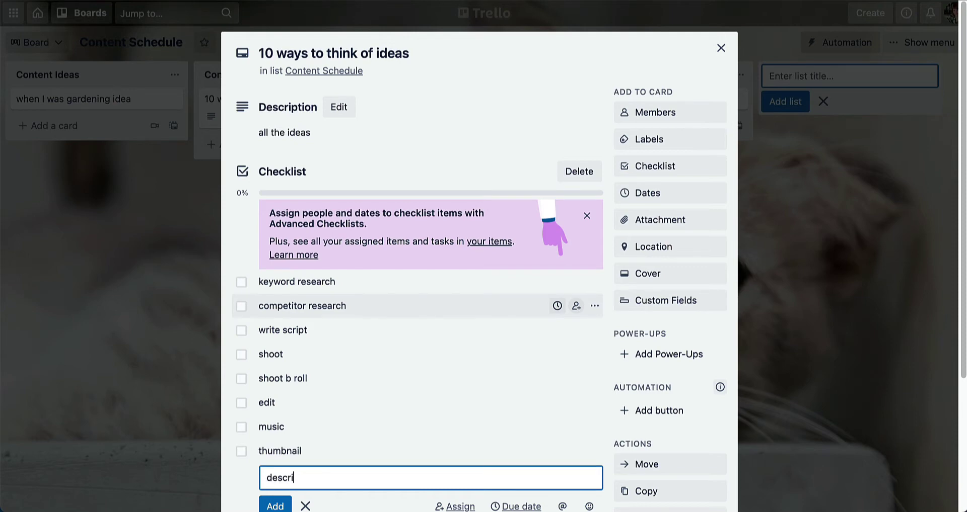
pyautogui.press('Return')
pyautogui.write('tags')
pyautogui.press('Return')
pyautogui.write('publish')
pyautogui.press('Return')
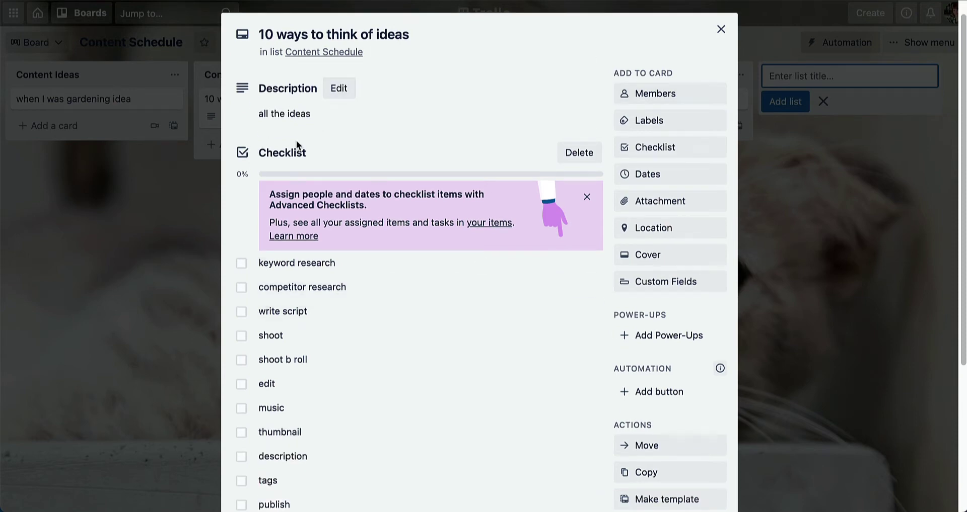
# - Rename the checklist to 'video checklist'
pyautogui.click(267, 153)
pyautogui.write('video c')
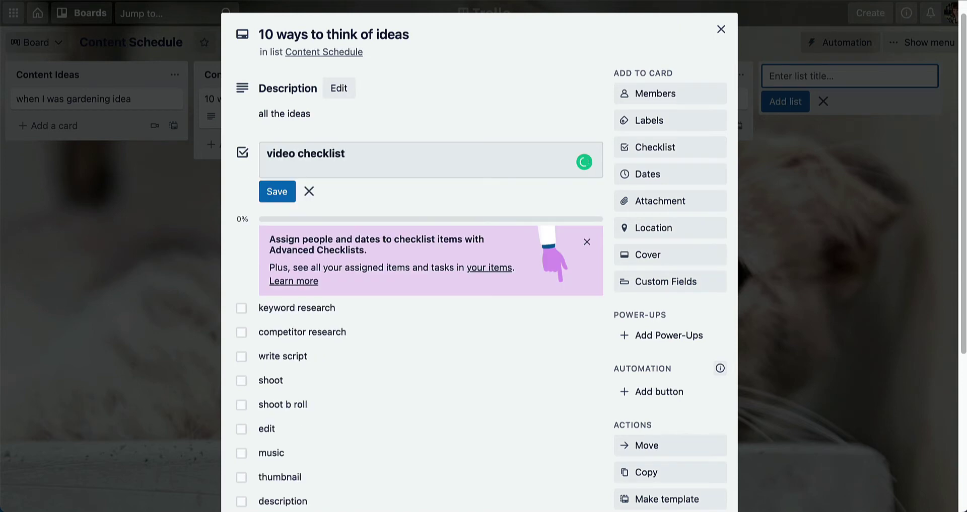
pyautogui.click(276, 192)
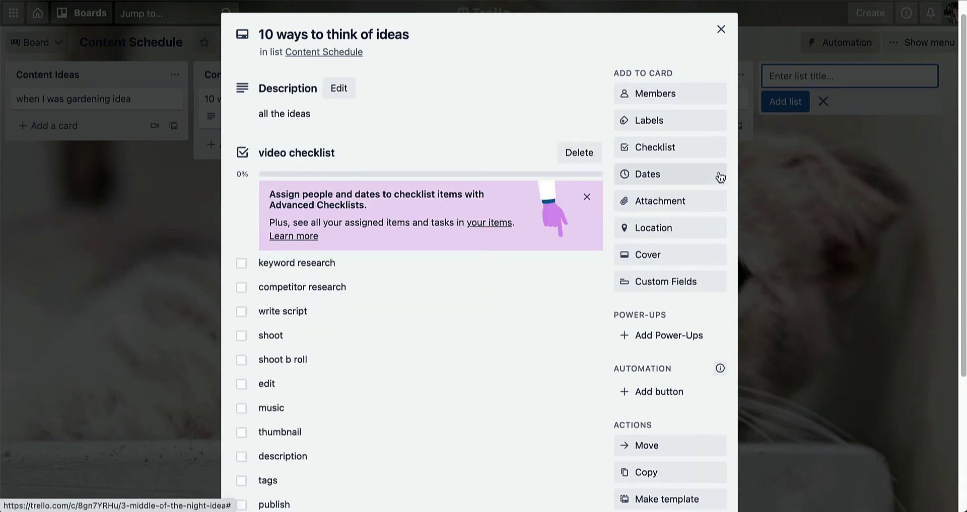
# - Add a second checklist copying items from 'video checklist'
pyautogui.click(684, 151)
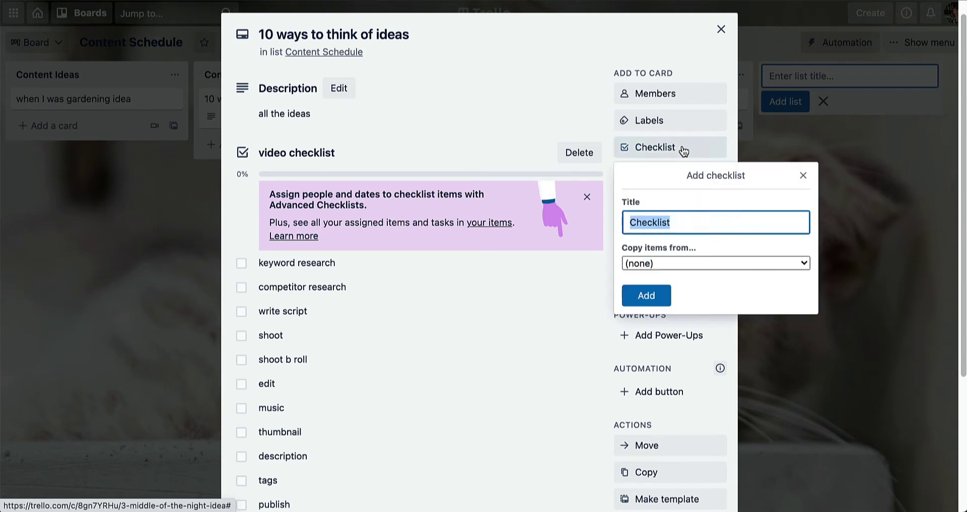
pyautogui.click(687, 258)
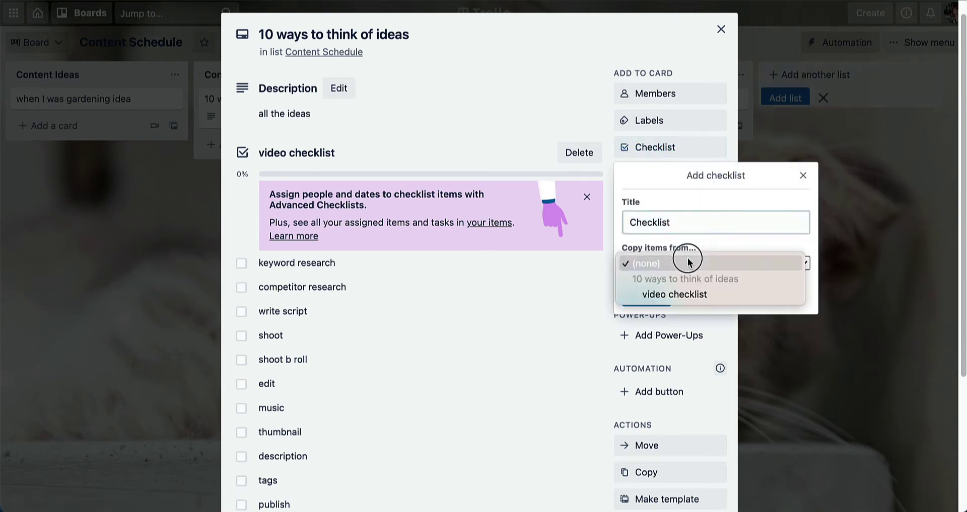
pyautogui.click(691, 297)
pyautogui.click(648, 296)
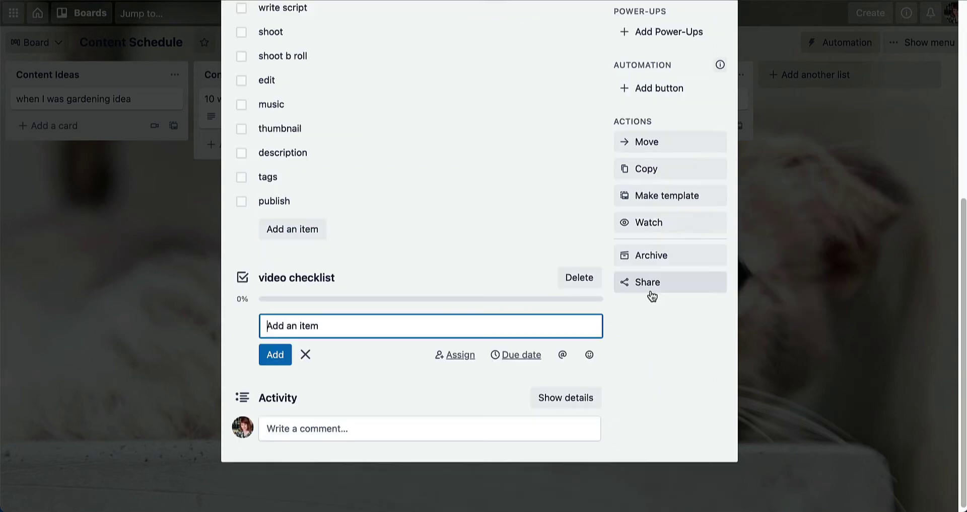
pyautogui.scroll(6, 816, 170)
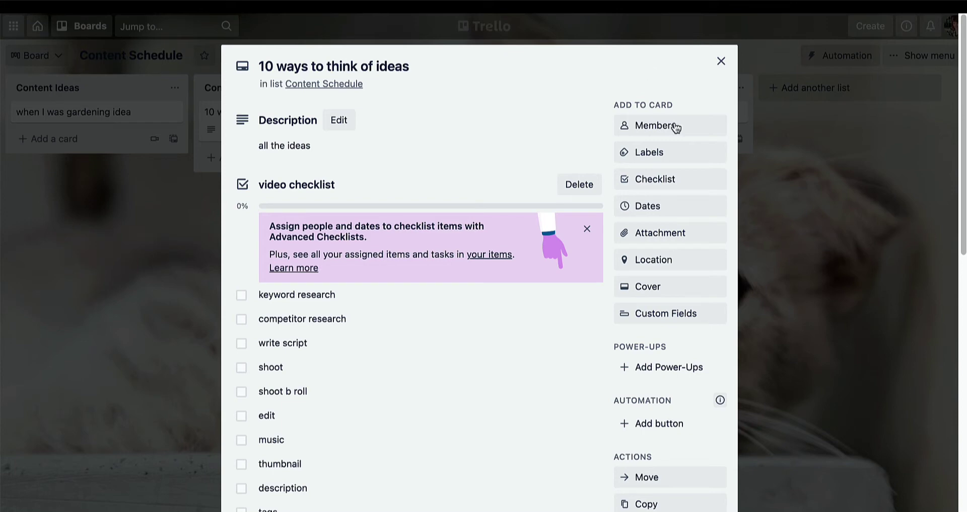
# - Name the green label 'Awareness' and apply it to the card
pyautogui.click(683, 156)
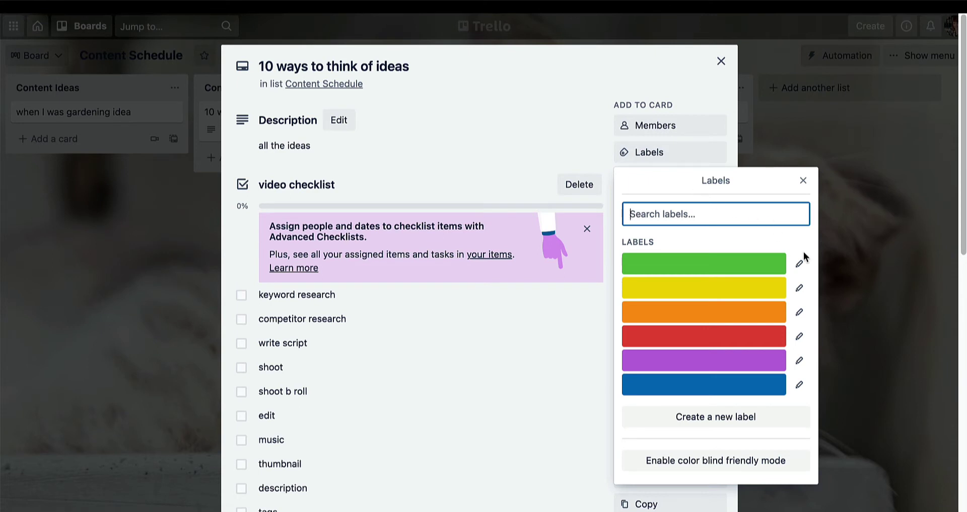
pyautogui.click(800, 267)
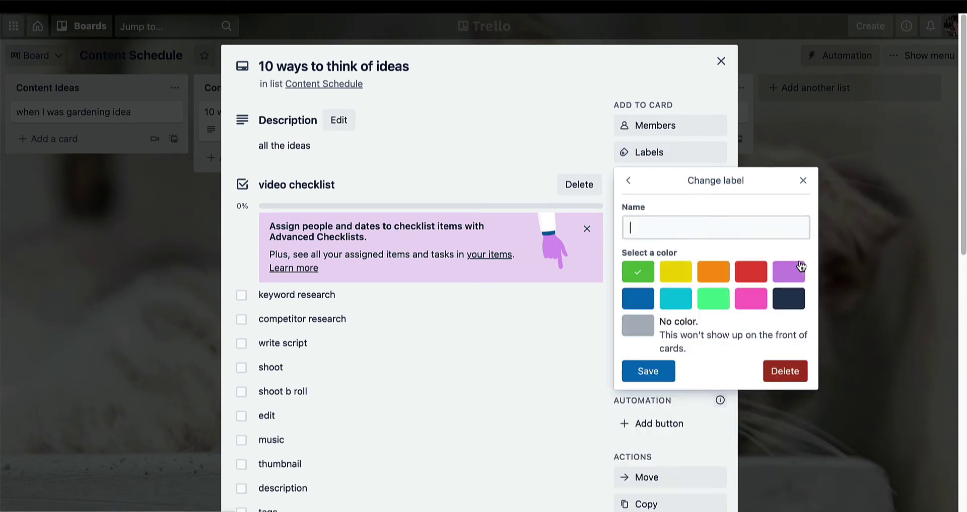
pyautogui.write('Awaren')
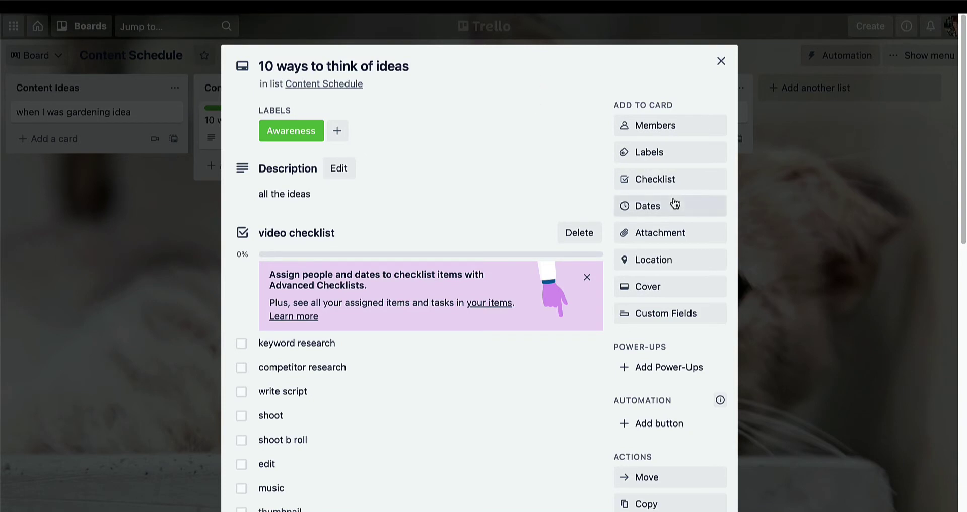
# - Set the card's due date to Sep 21 with a 1 Day before reminder
pyautogui.click(668, 211)
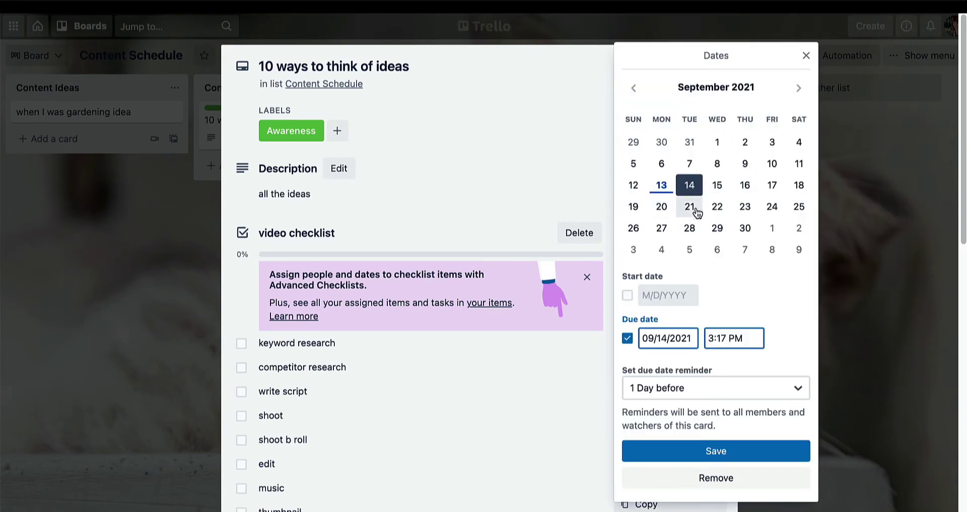
pyautogui.click(689, 206)
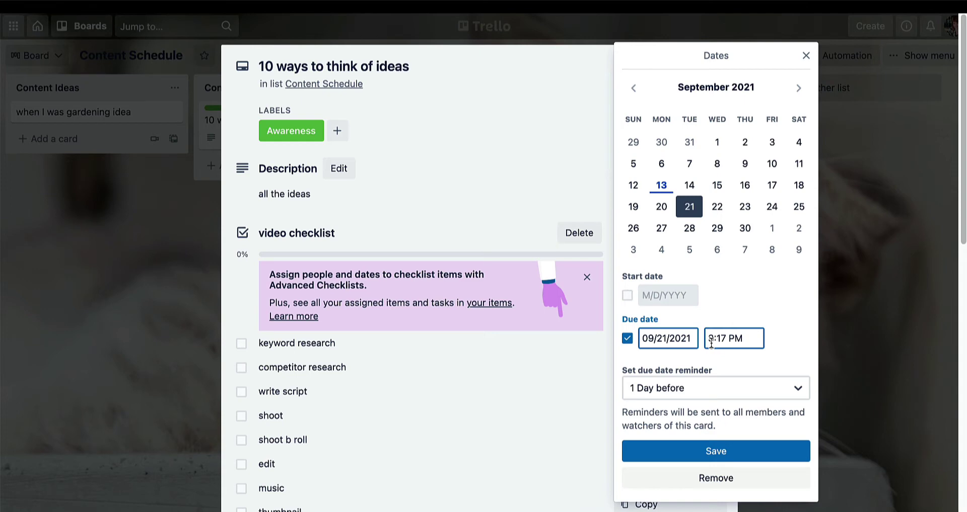
pyautogui.click(679, 394)
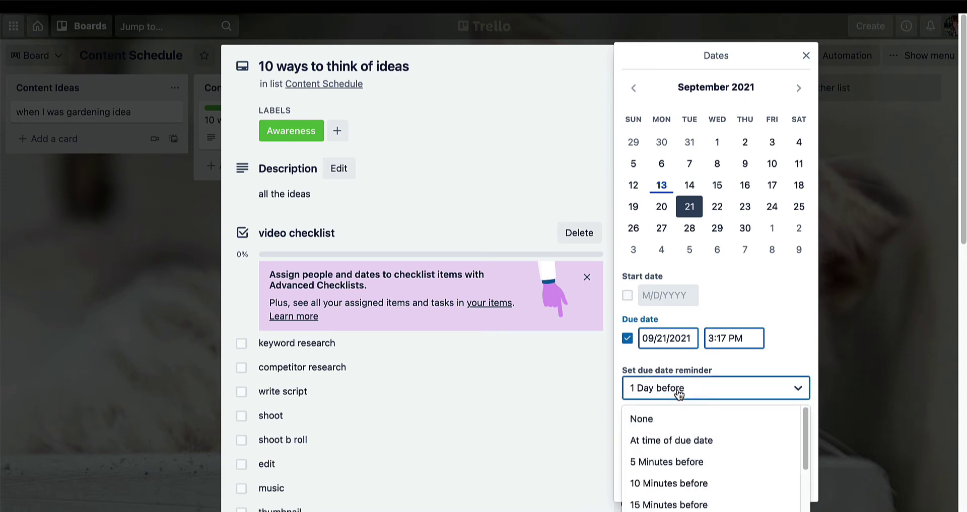
pyautogui.click(779, 359)
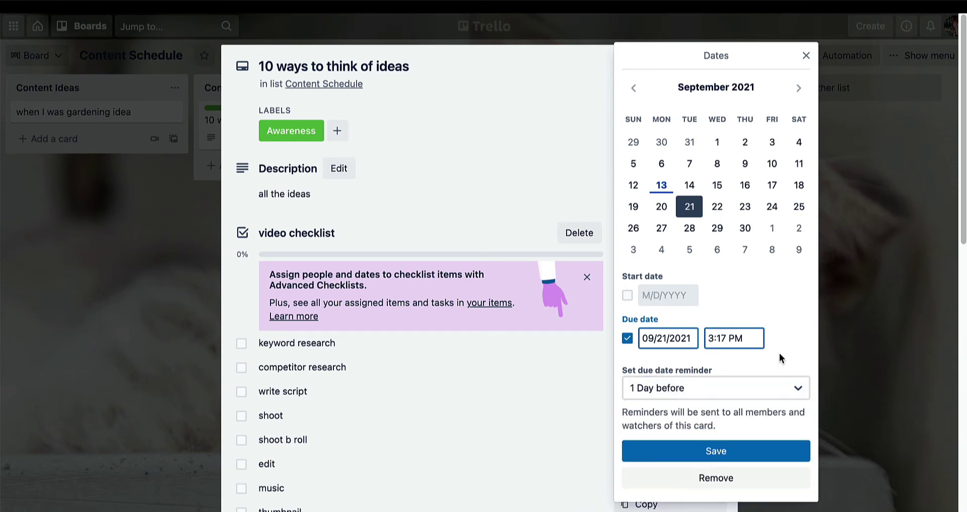
pyautogui.click(746, 450)
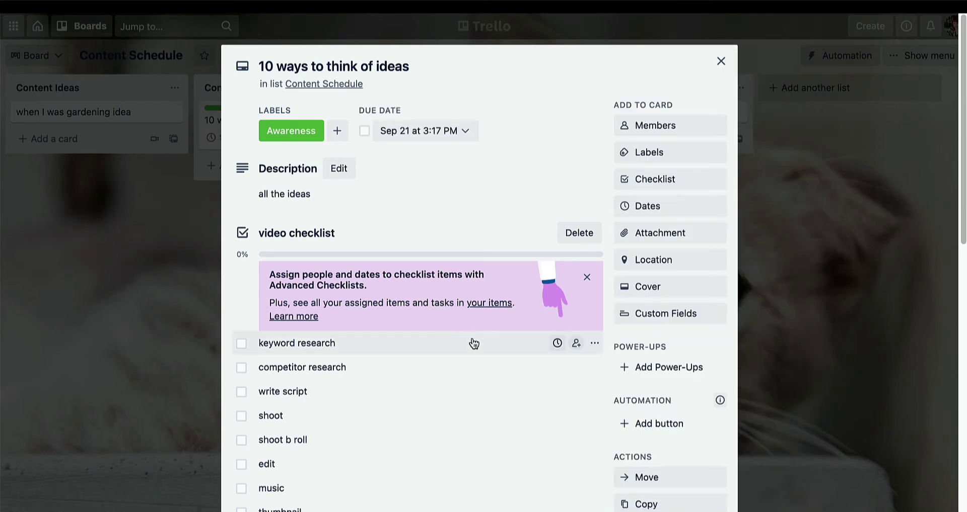
# - Date keyword research Sep 14, competitor research Sep 15 and write script Sep 16
pyautogui.click(557, 344)
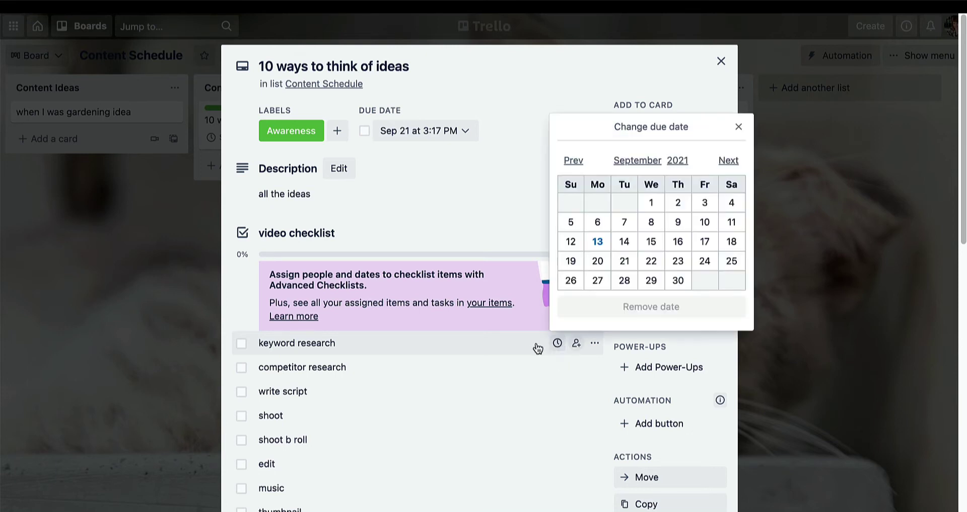
pyautogui.click(622, 243)
pyautogui.click(557, 368)
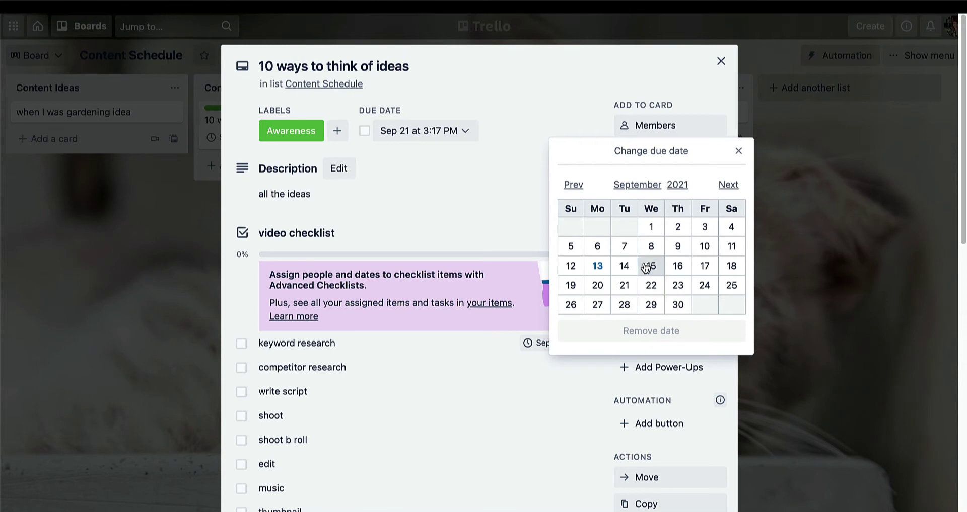
pyautogui.click(649, 266)
pyautogui.click(557, 392)
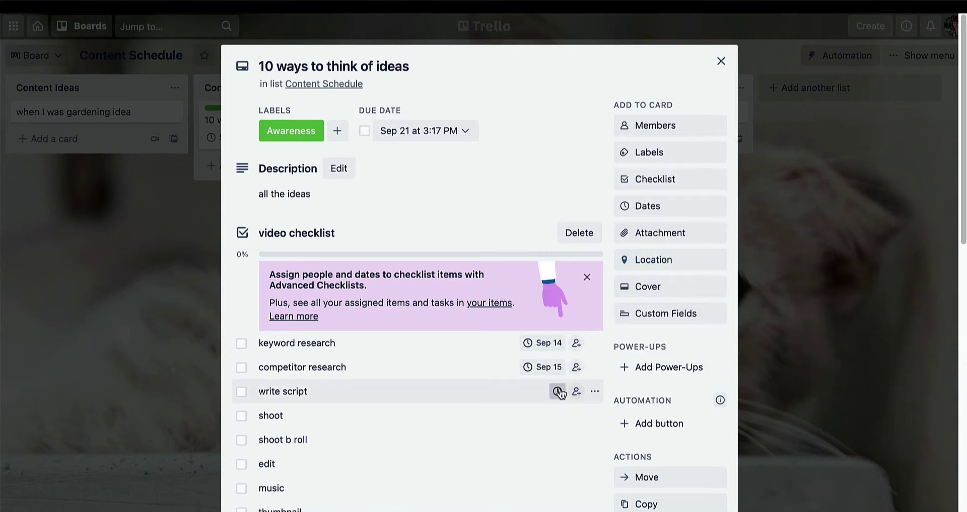
pyautogui.click(677, 293)
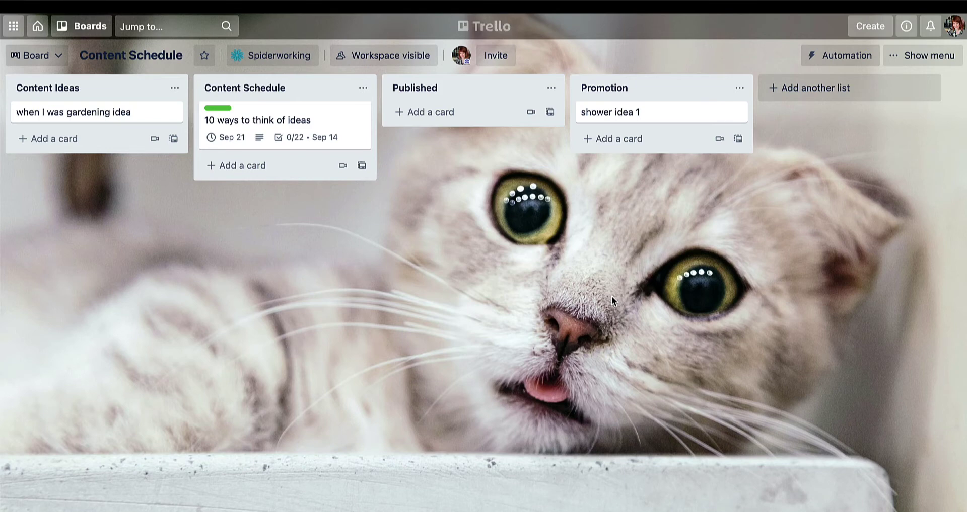
# - Add the Calendar Power-Up to the board and open its September calendar view
pyautogui.click(917, 63)
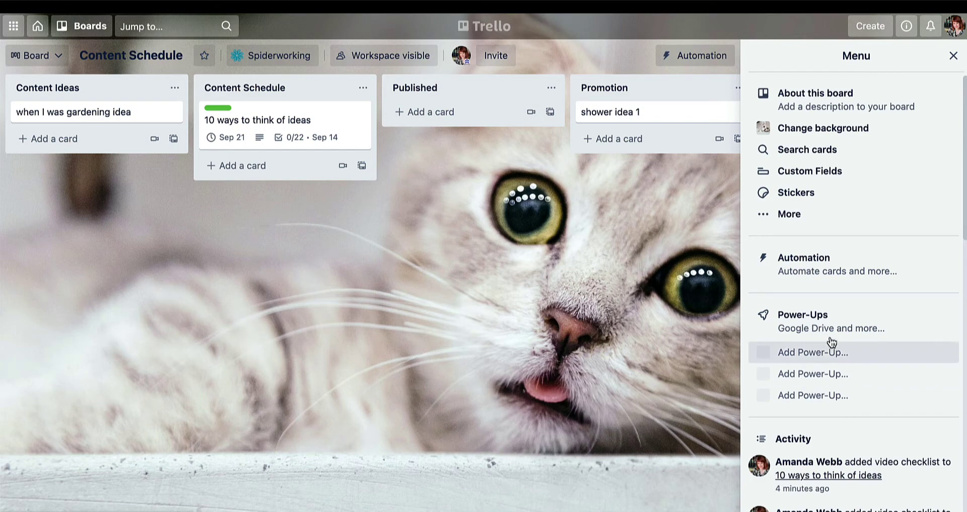
pyautogui.click(831, 355)
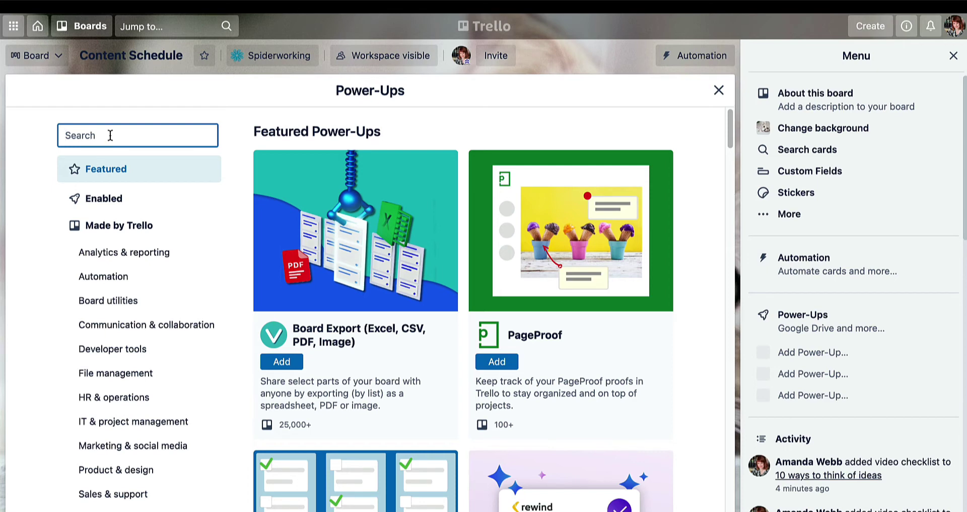
pyautogui.write('cale')
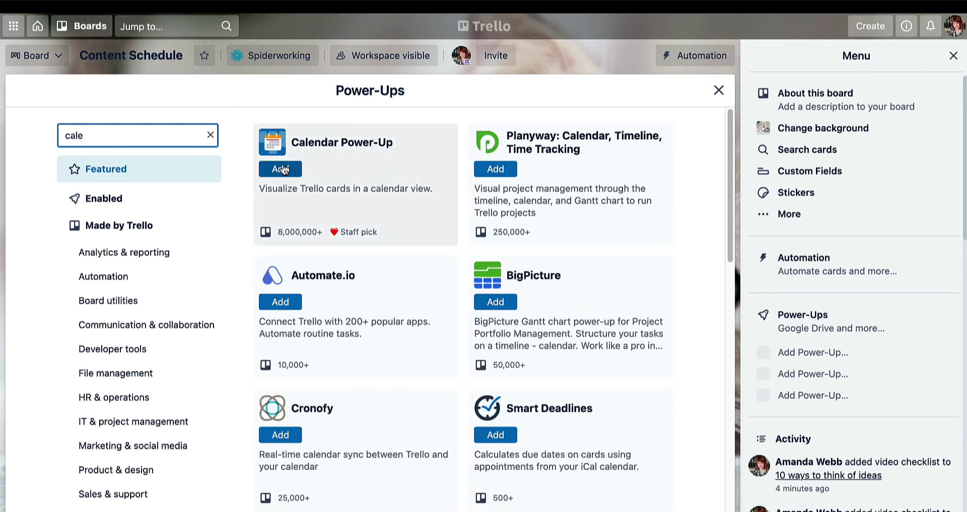
pyautogui.click(284, 170)
pyautogui.click(718, 90)
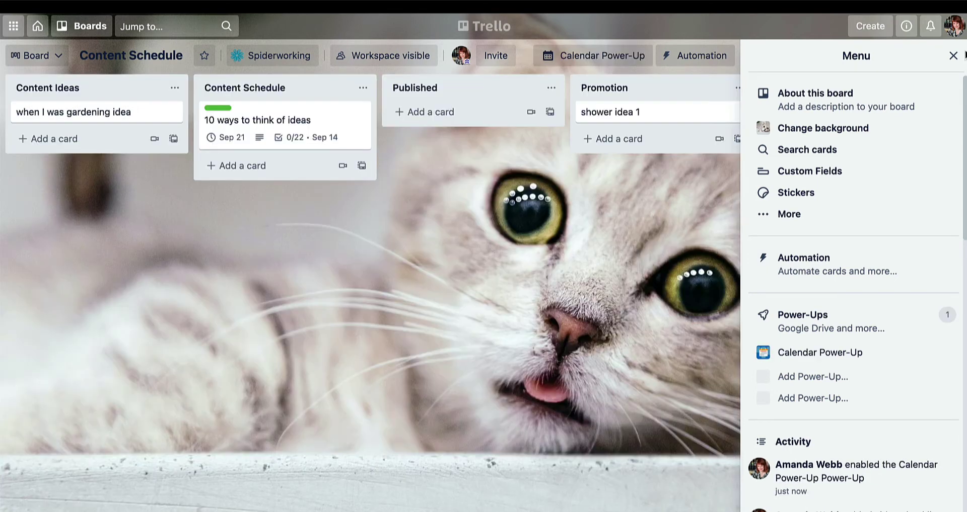
pyautogui.click(951, 63)
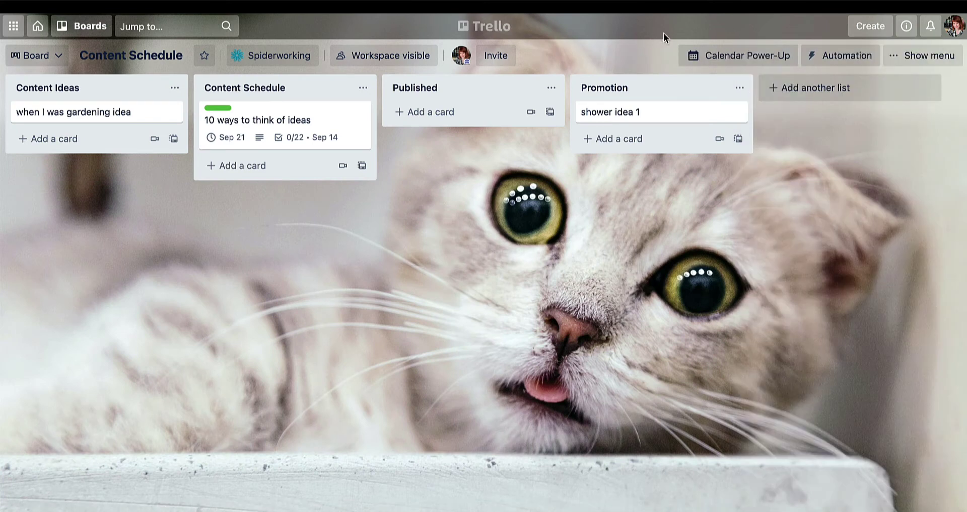
pyautogui.click(724, 56)
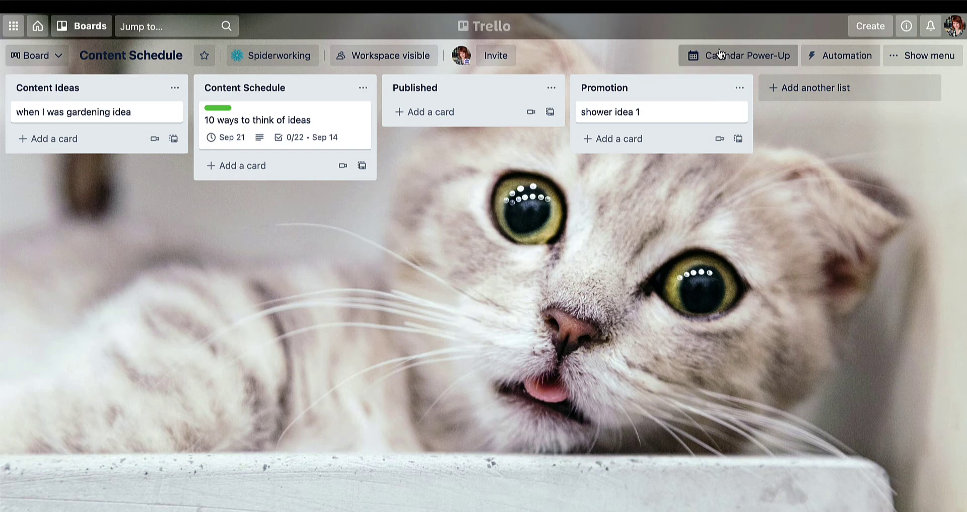
# - Switch the board to calendar view and open the '10 ways to think of ideas' card on Sep 21
pyautogui.click(748, 57)
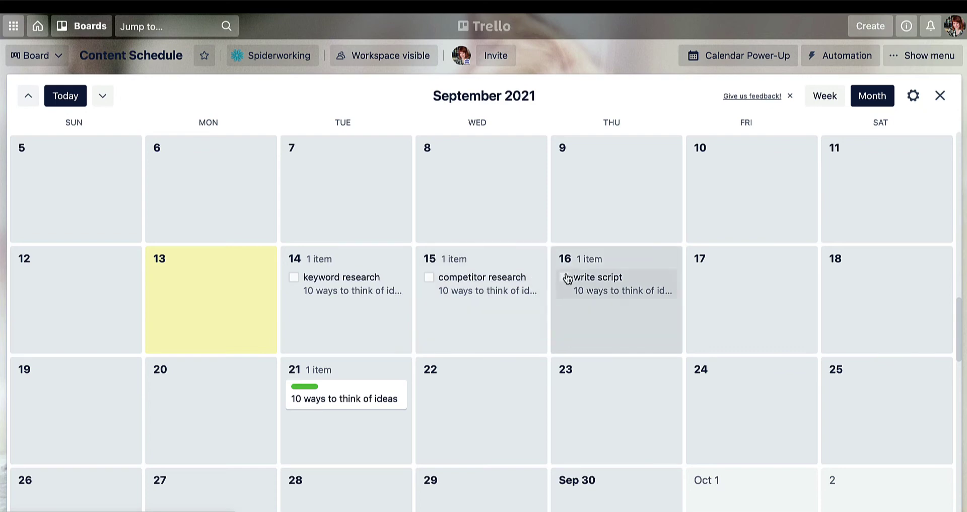
pyautogui.click(340, 398)
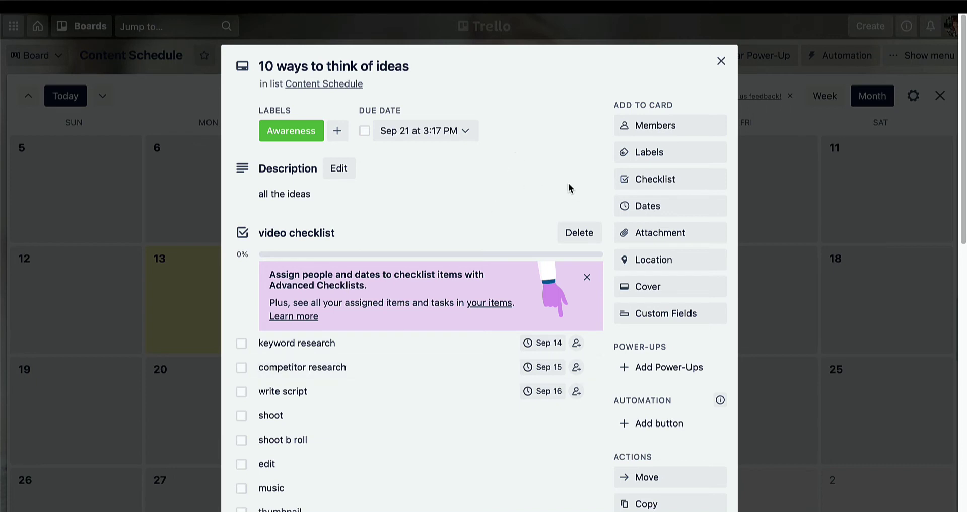
# - Add the board member to the '10 ways to think of ideas' card
pyautogui.click(673, 129)
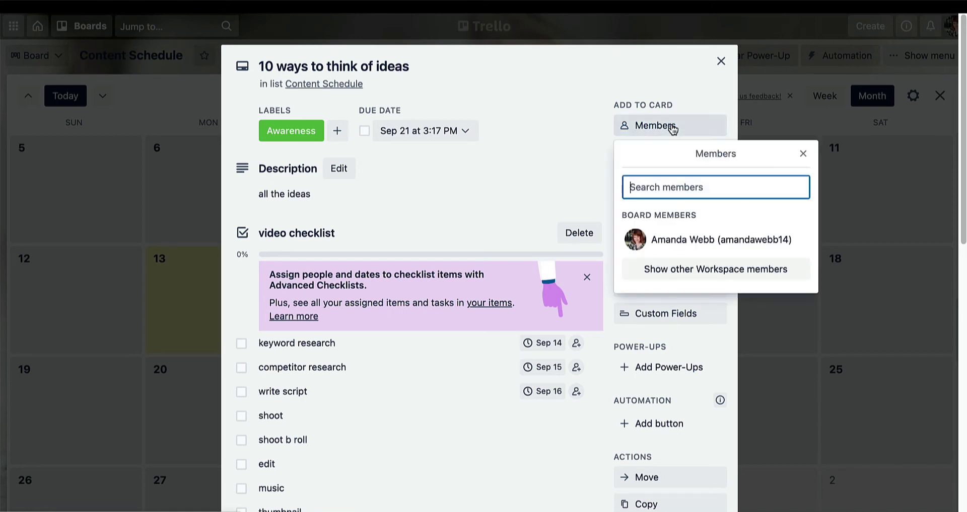
pyautogui.click(694, 237)
pyautogui.click(588, 69)
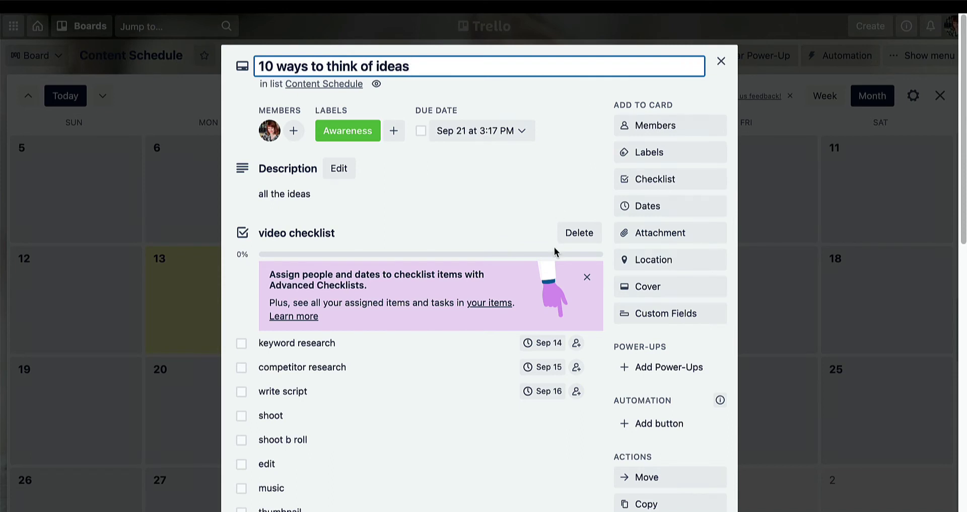
# - Assign the member to the keyword research checklist item and bring up attachment options
pyautogui.click(576, 345)
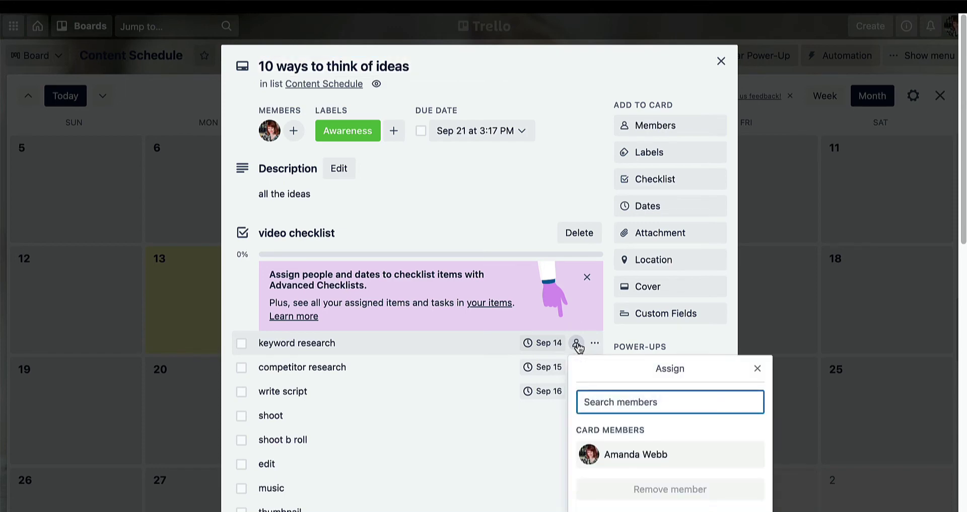
pyautogui.click(645, 455)
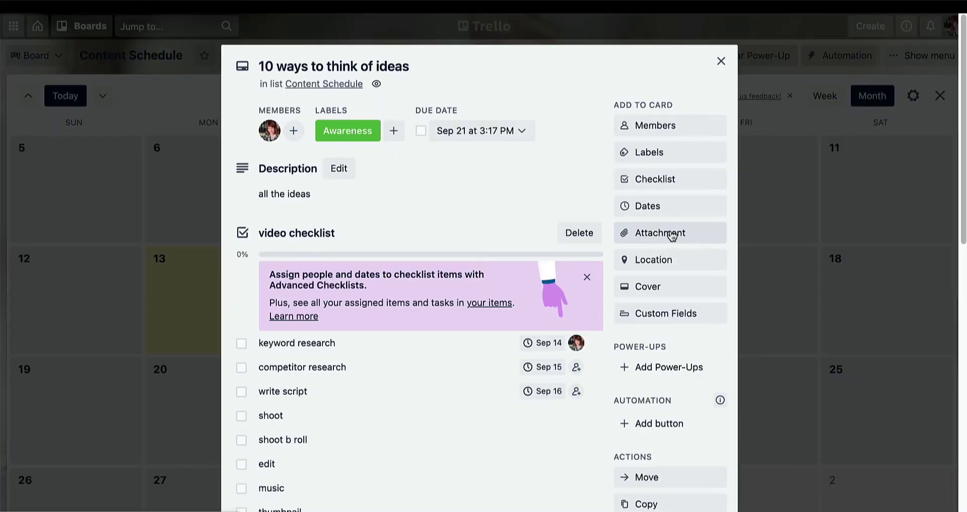
pyautogui.click(611, 229)
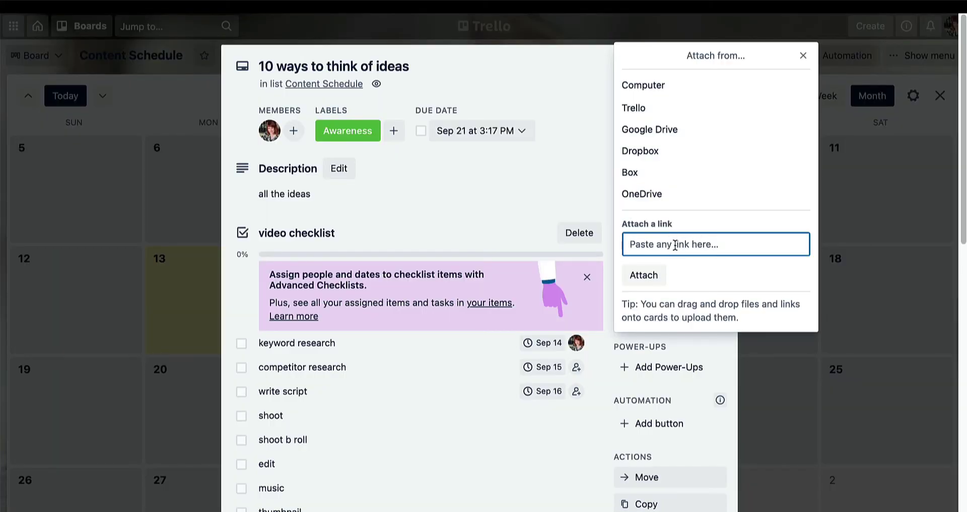